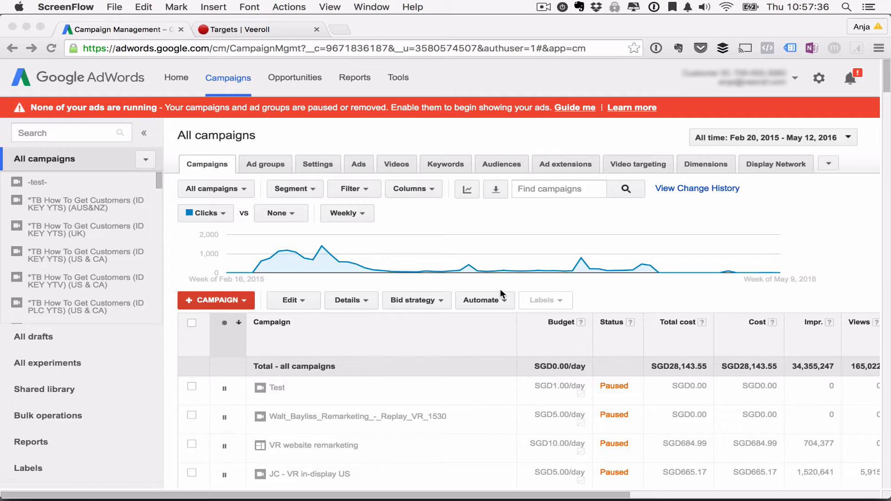
Create a new Video campaign of the Standard type and name it "Test"
left_click(236, 296)
left_click(235, 300)
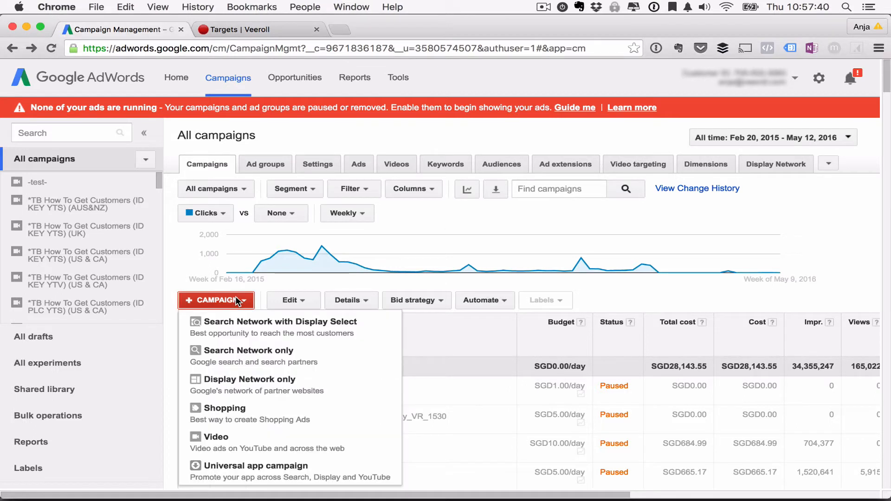
left_click(235, 441)
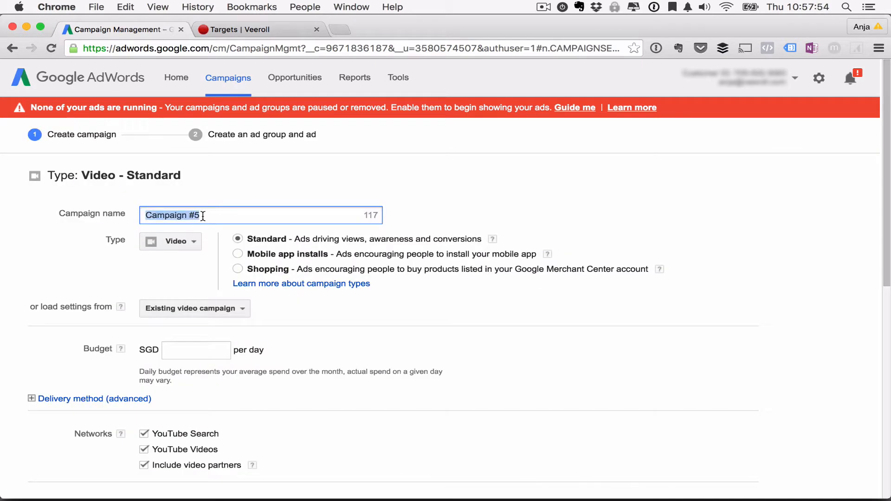
type("Test")
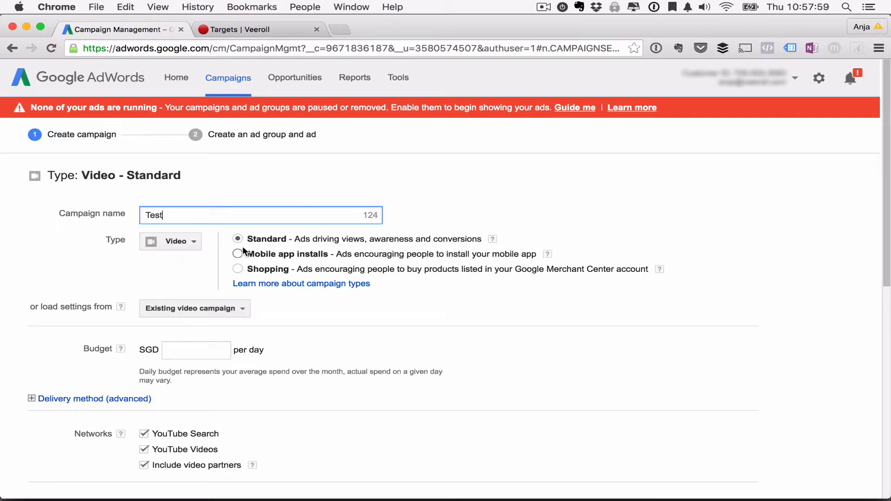
Set the campaign's daily budget to SGD 20.00 and restrict the networks to YouTube Videos only
left_click(190, 359)
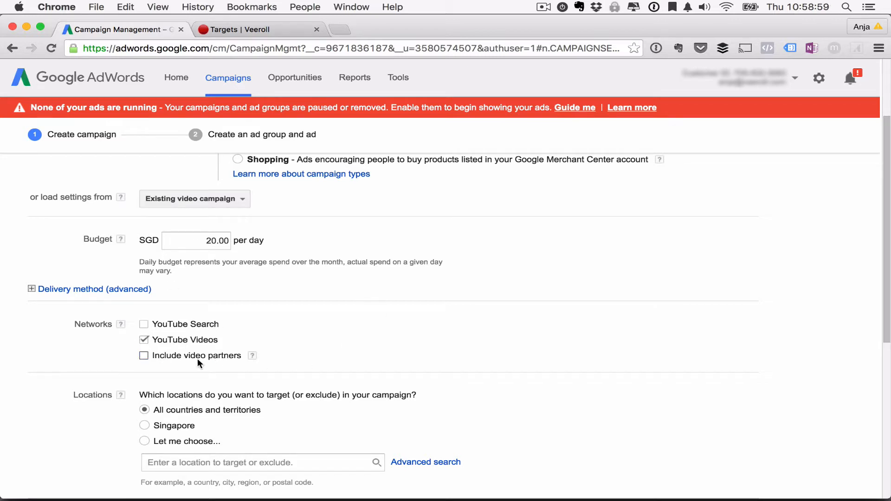
scroll(399, 392, "down", 3)
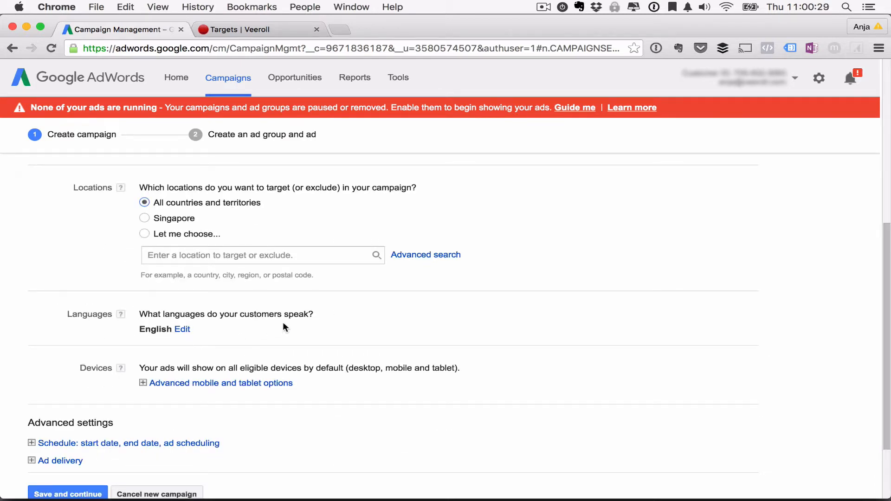
Review the available customer languages for the campaign and close the list with English still selected
left_click(187, 329)
scroll(189, 331, "down", 5)
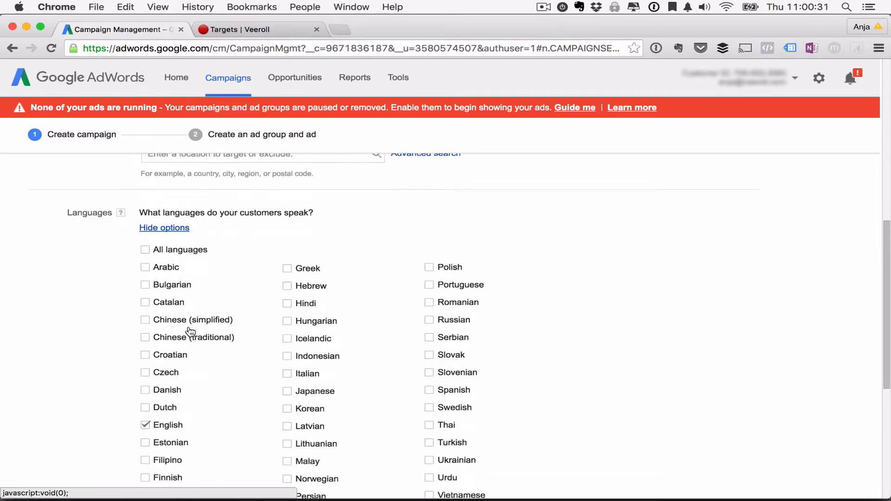
scroll(314, 322, "up", 2)
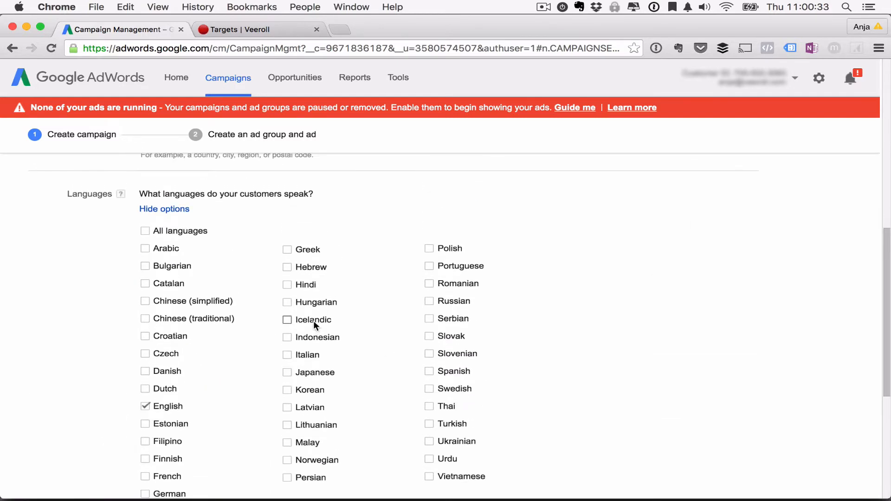
left_click(171, 210)
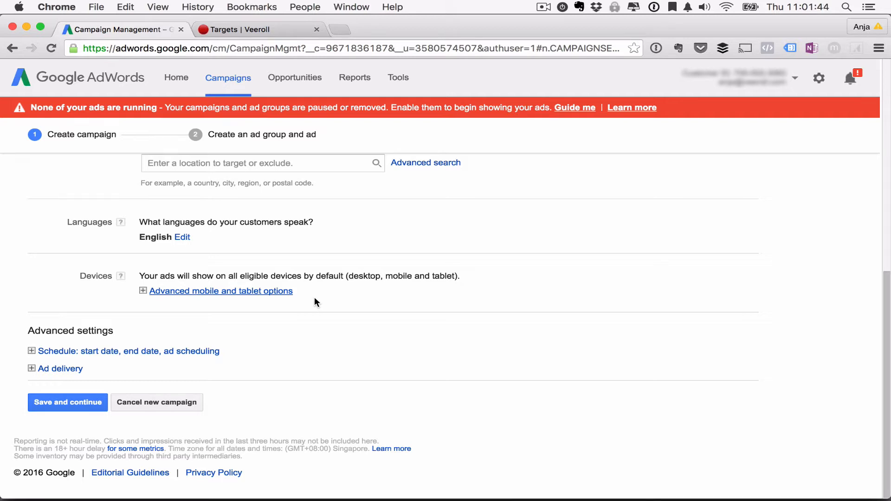
Set the campaign's mobile bid adjustment to decrease by 100% in the advanced mobile and tablet options
left_click(271, 293)
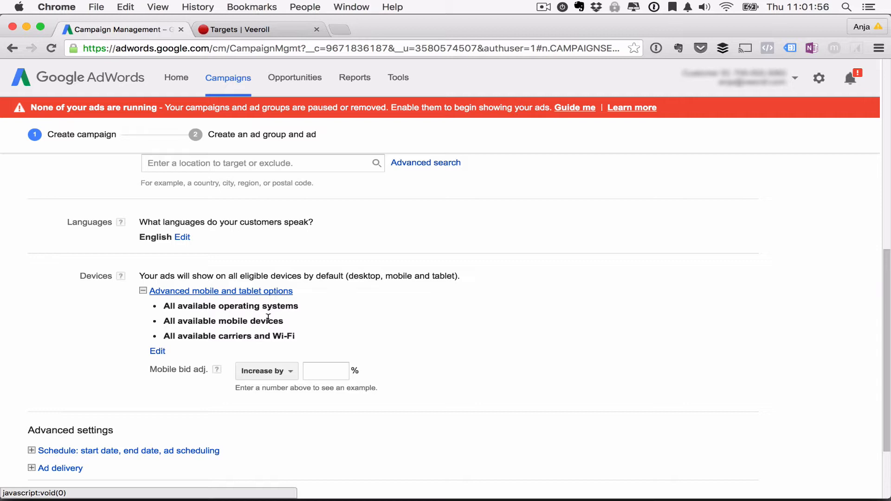
left_click(269, 370)
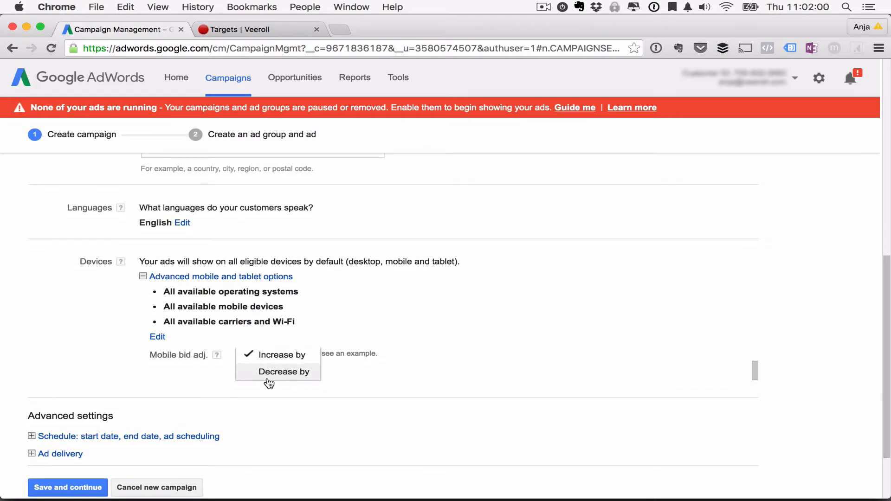
left_click(274, 374)
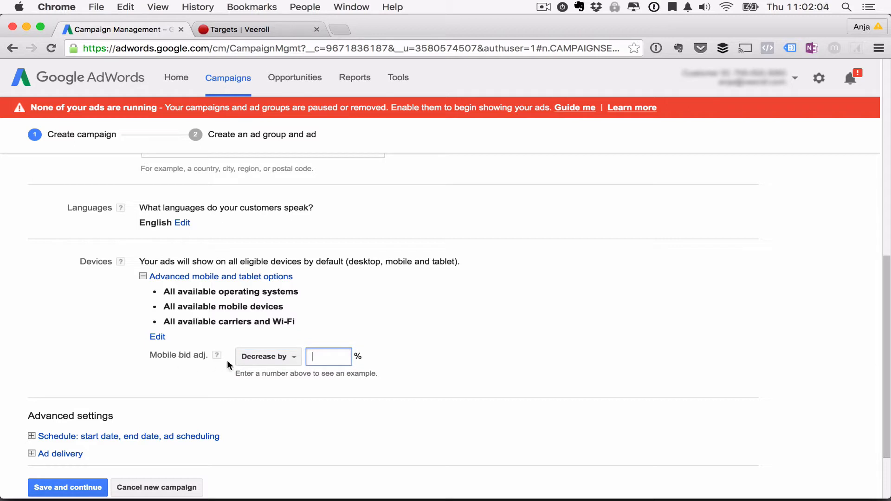
type("100")
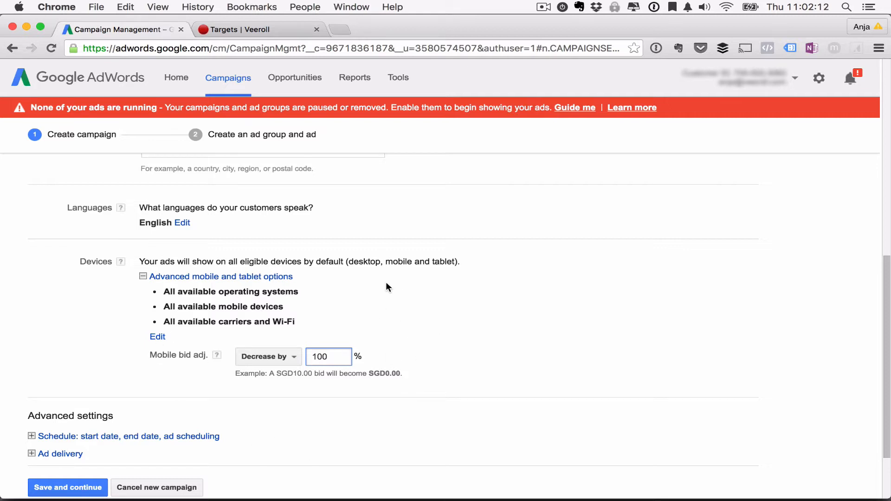
Check the ad schedule, set ad rotation to Optimize for conversions, and save the campaign to continue to the ad group setup
scroll(387, 287, "down", 2)
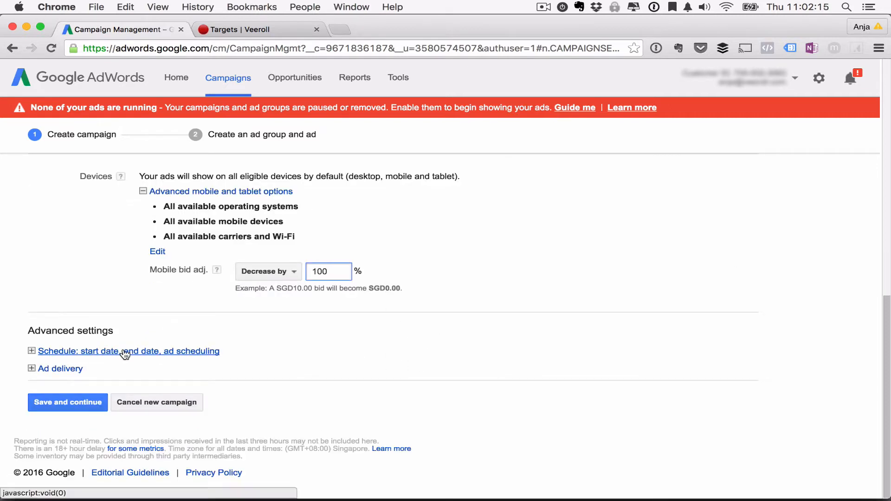
left_click(226, 352)
scroll(388, 345, "down", 3)
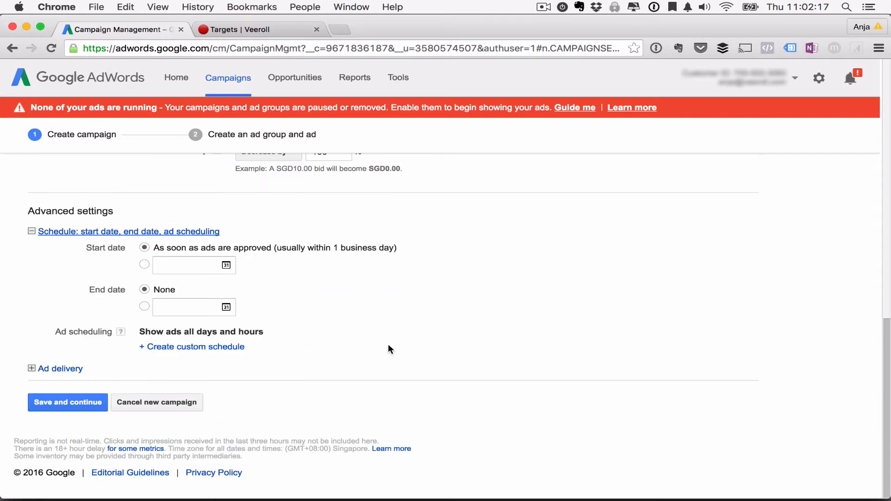
left_click(55, 375)
scroll(378, 347, "down", 2)
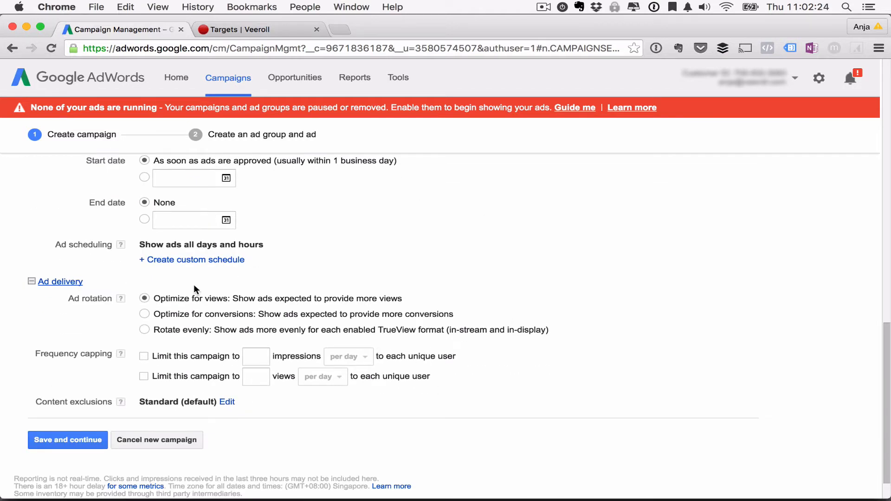
left_click(189, 313)
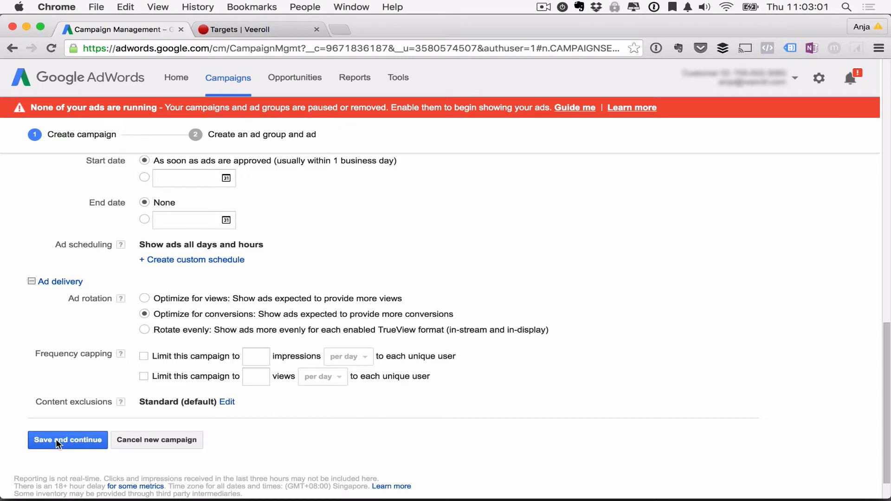
left_click(58, 444)
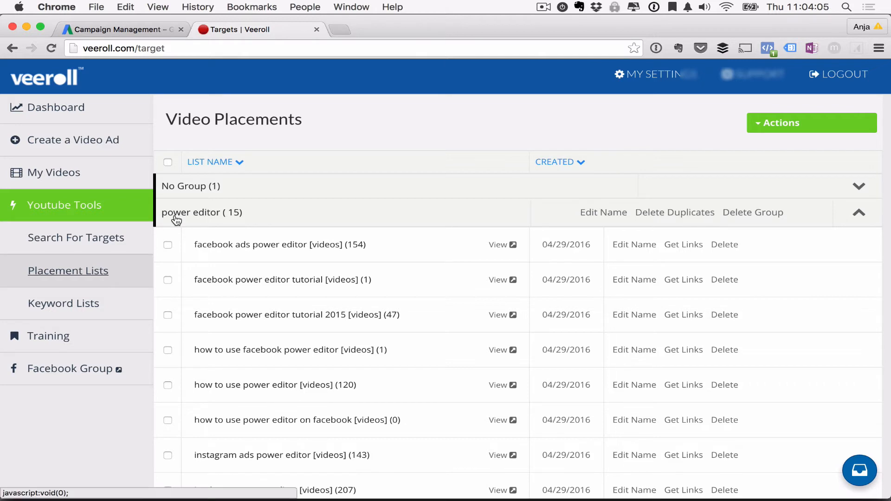
Return to the AdWords ad group setup and name the ad group "power editor"
left_click(149, 30)
triple_click(179, 274)
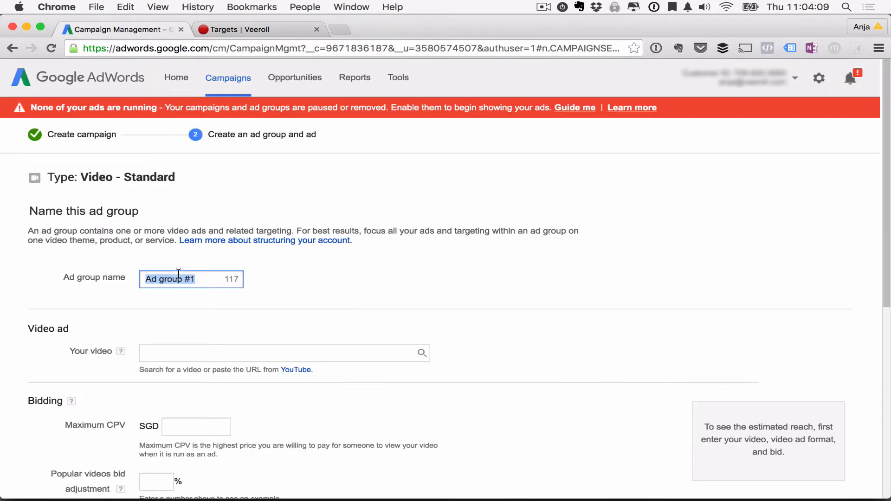
type("po")
key("BackSpace")
type("ower editor")
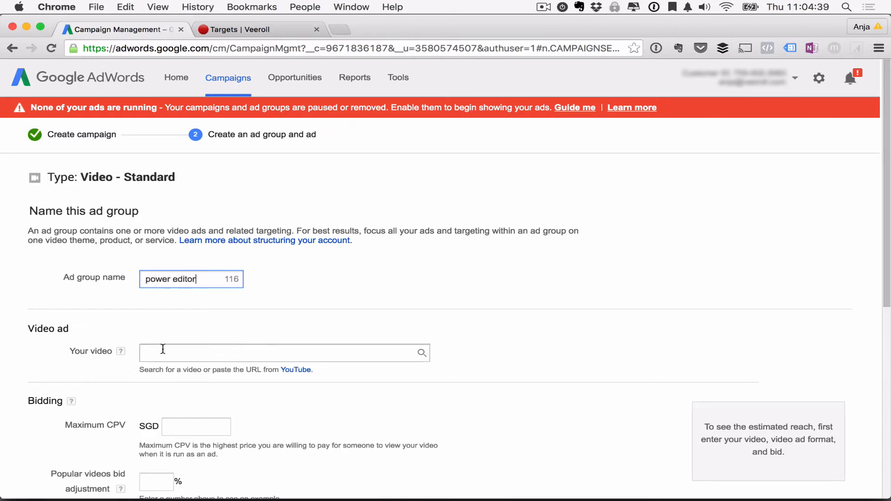
left_click(215, 351)
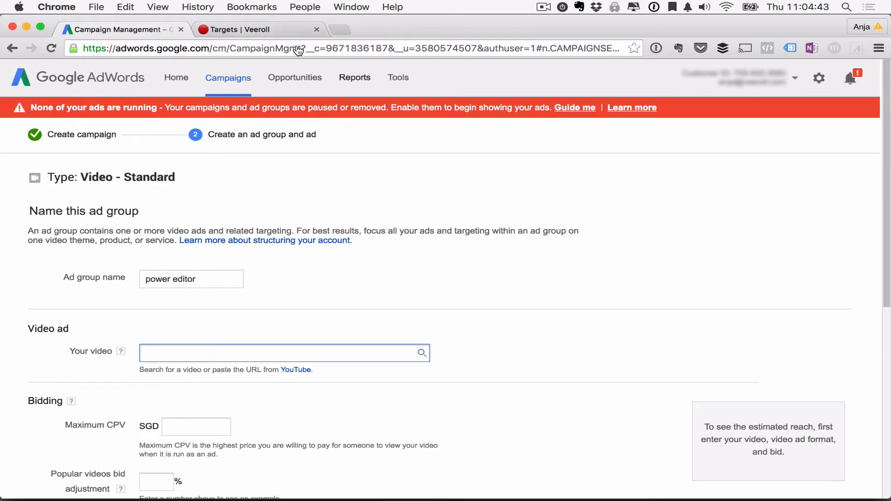
left_click(268, 34)
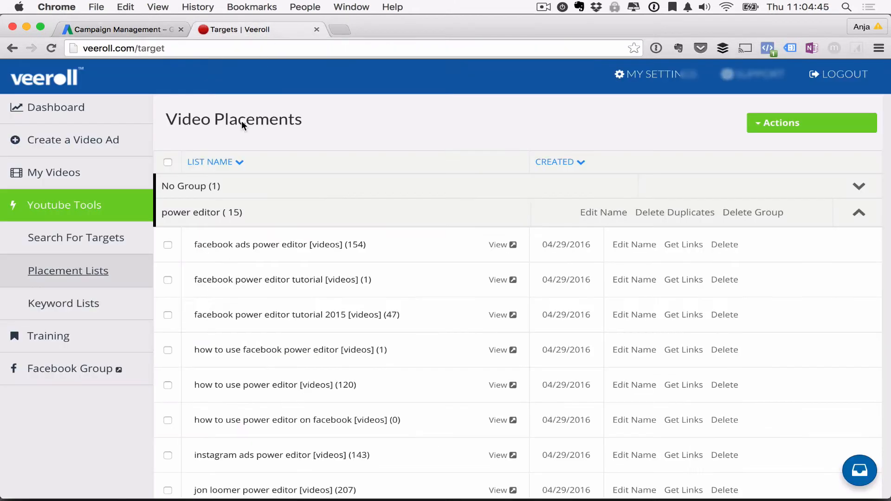
left_click(80, 175)
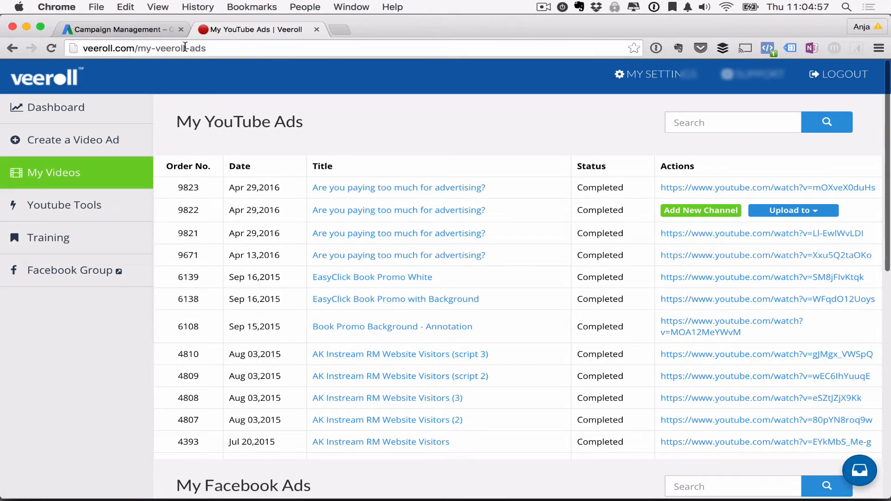
left_click(150, 31)
type("https://www.youtube.com/watch?v=nC0tRjcOeew")
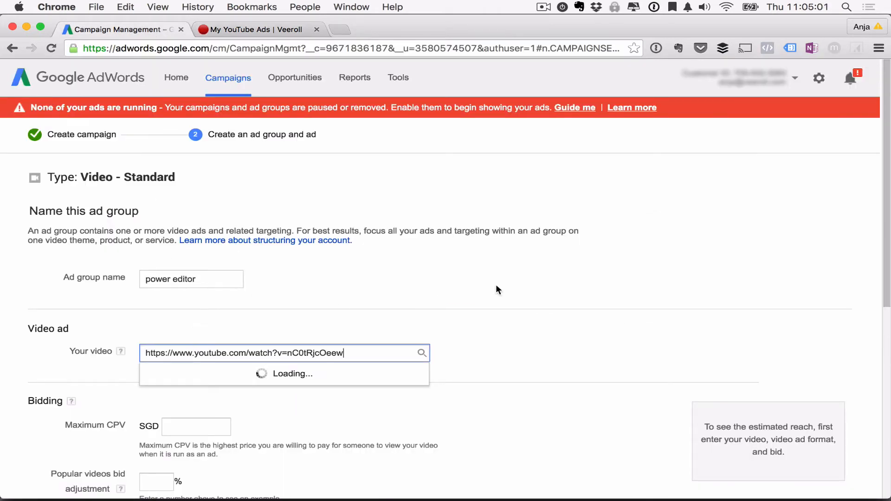
scroll(495, 286, "down", 2)
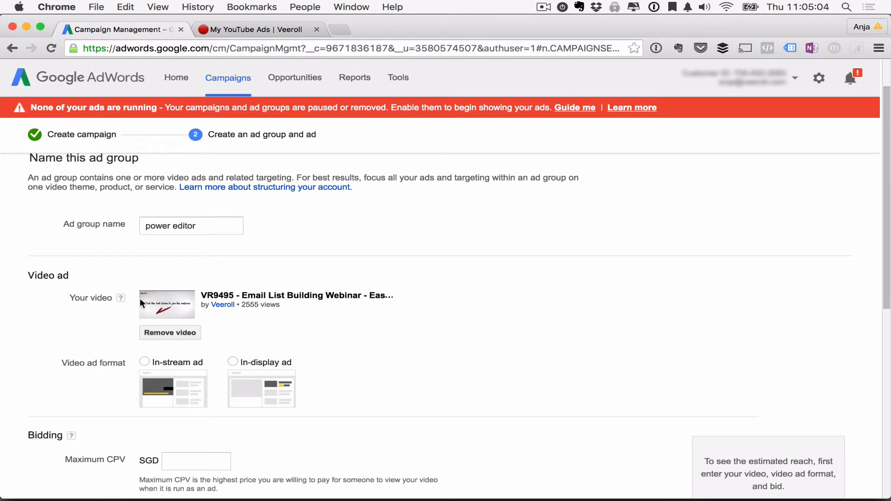
left_click(143, 362)
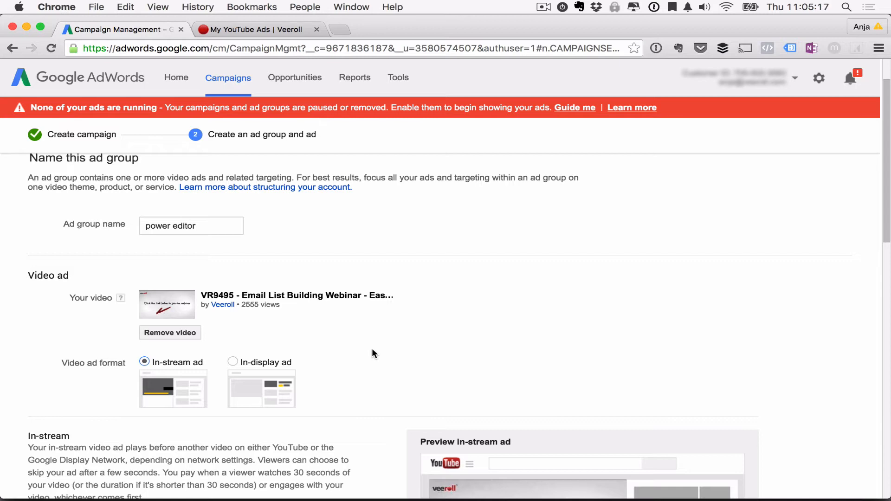
scroll(372, 353, "down", 5)
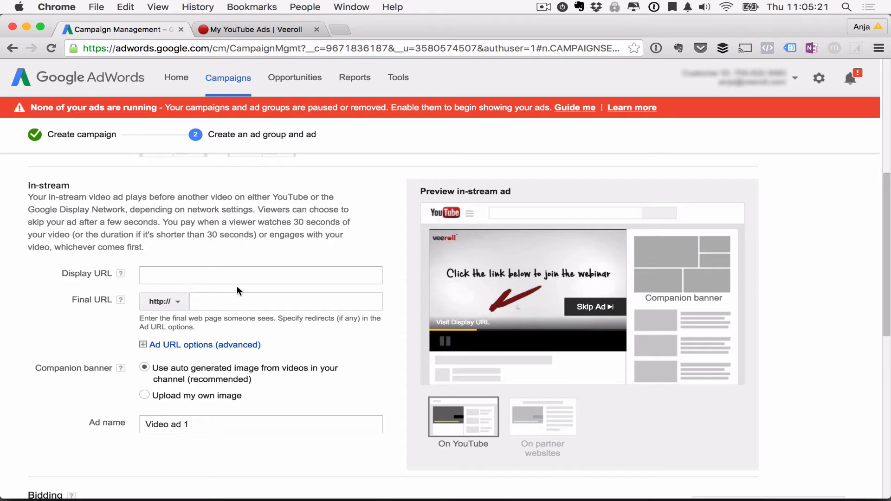
left_click(228, 276)
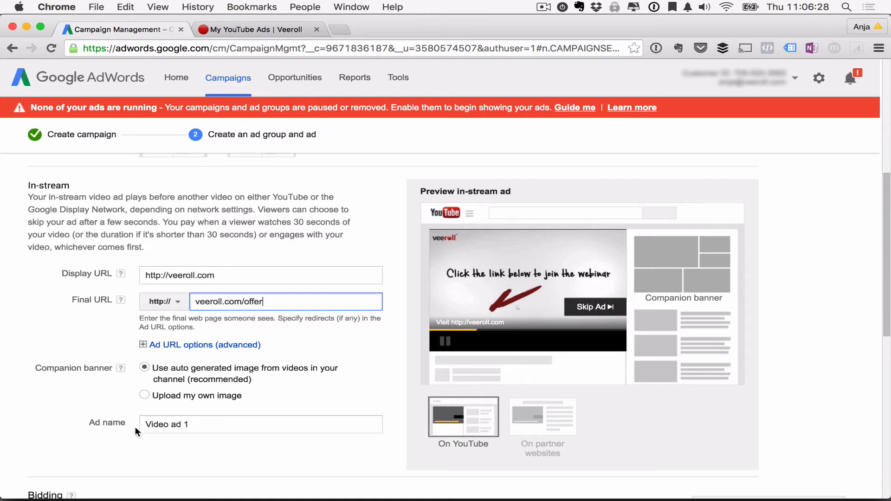
left_click(207, 427)
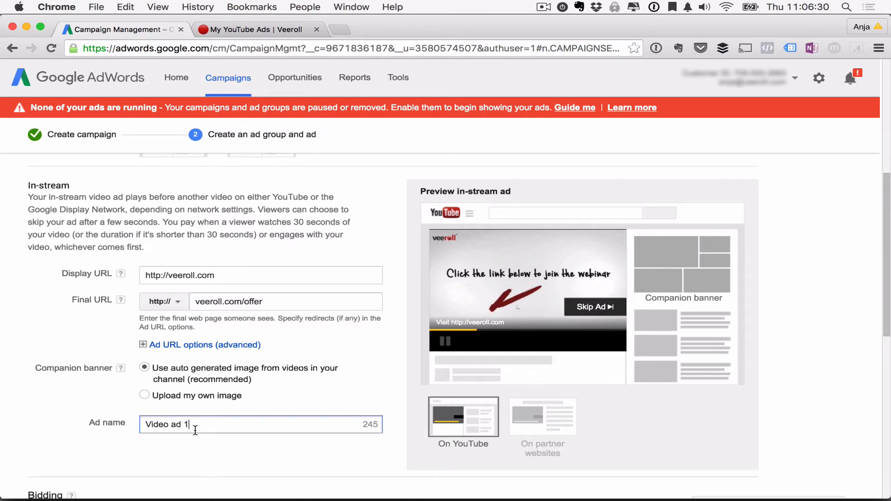
Set the ad group's maximum CPV bid to SGD 0.20
scroll(195, 430, "down", 5)
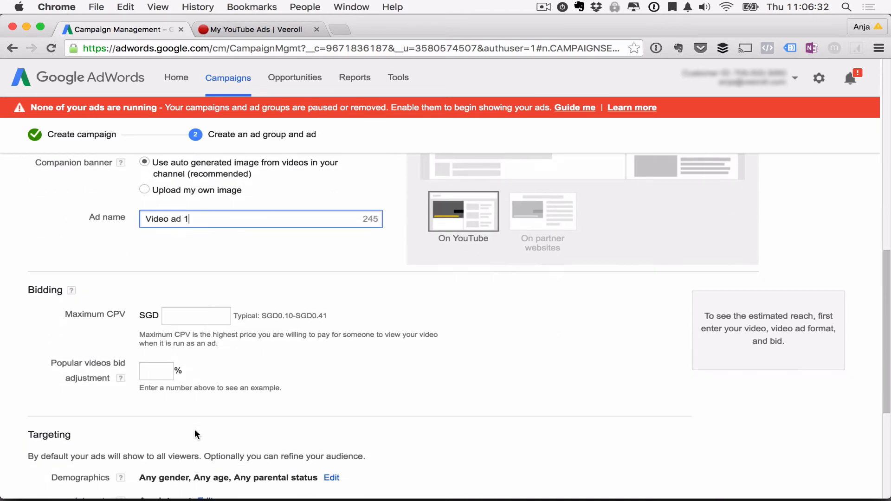
scroll(194, 434, "down", 3)
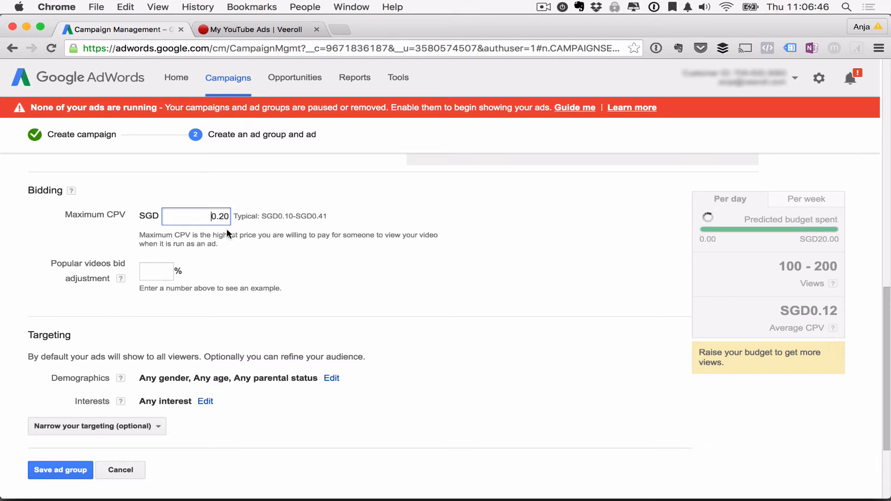
left_click(227, 230)
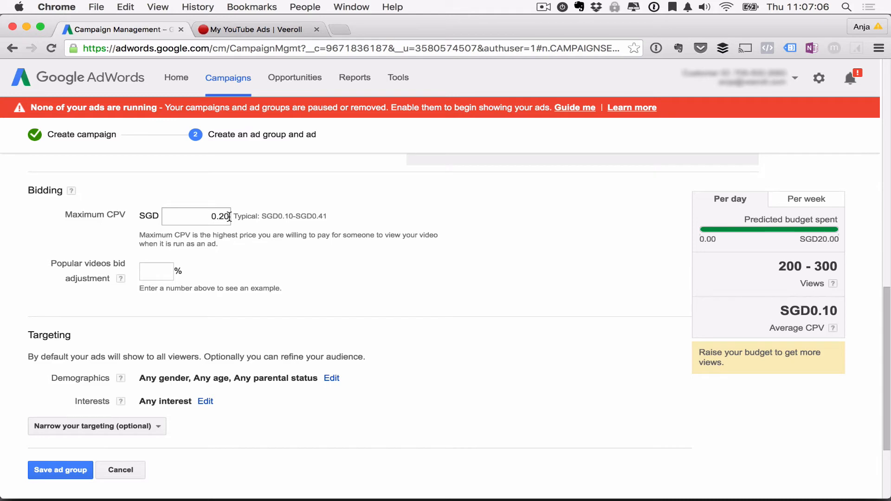
Narrow the ad group's targeting by Placements, opening the manual entry of placement URLs
scroll(324, 276, "down", 2)
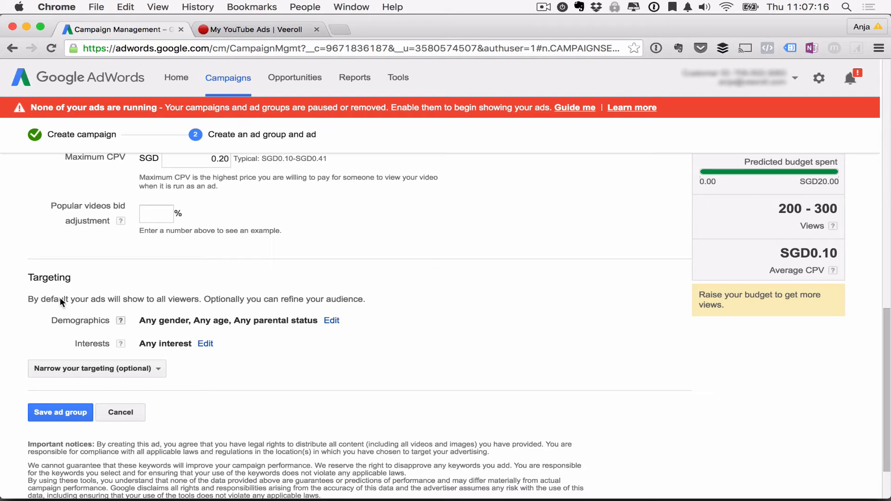
scroll(423, 393, "down", 1)
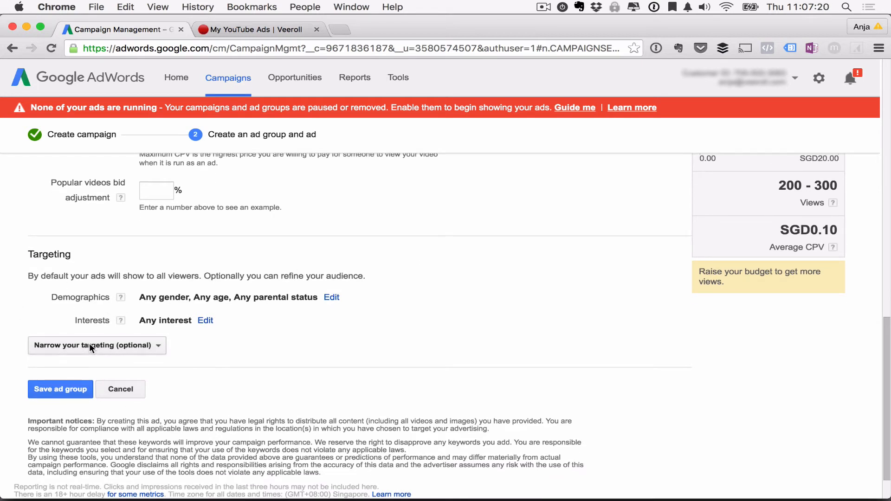
left_click(90, 348)
scroll(89, 343, "down", 1)
scroll(89, 344, "down", 1)
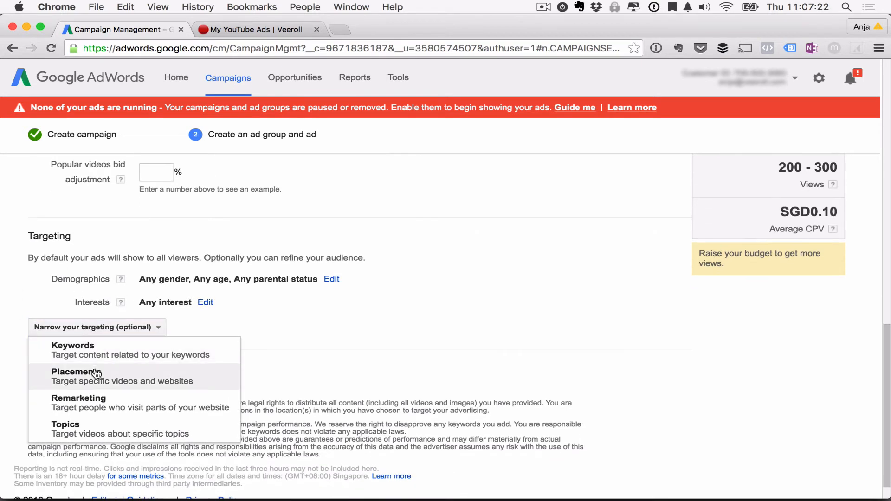
left_click(136, 377)
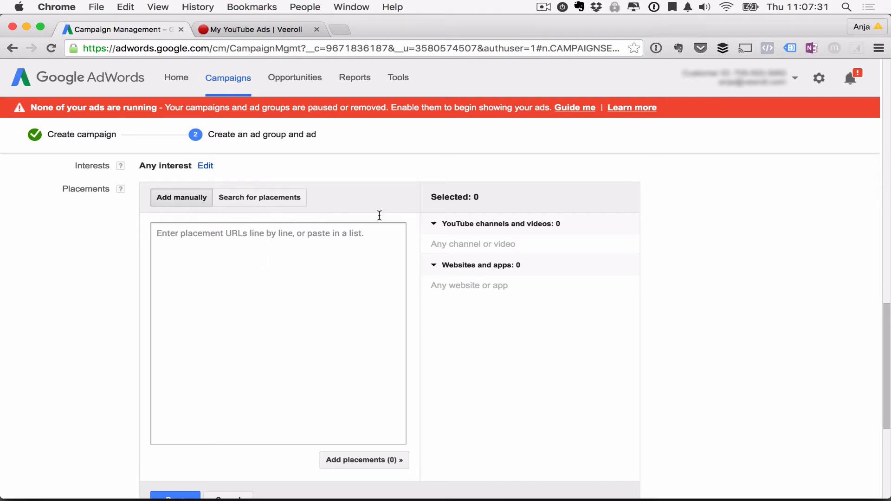
Switch to Veeroll, open the video placement lists and expand the power editor group
left_click(225, 28)
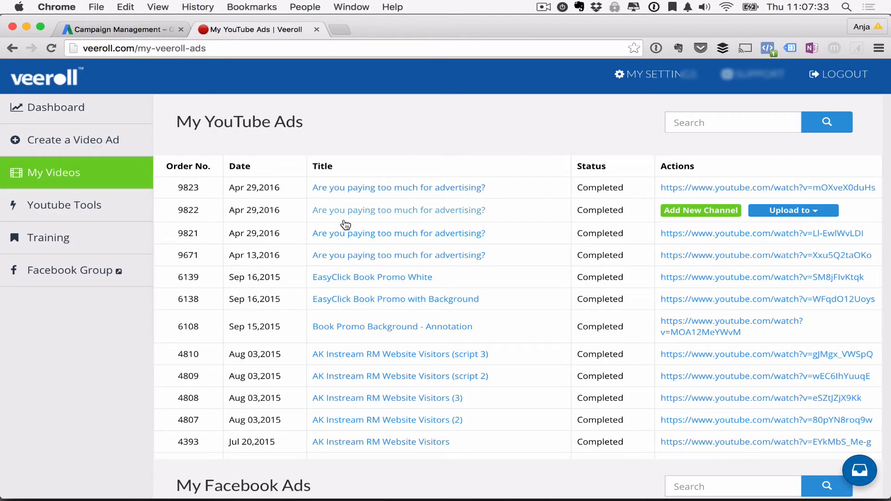
left_click(87, 215)
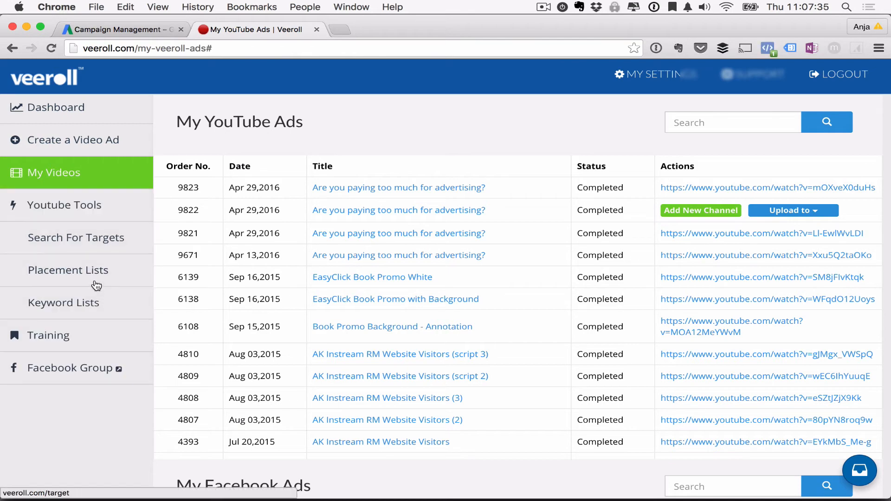
left_click(72, 278)
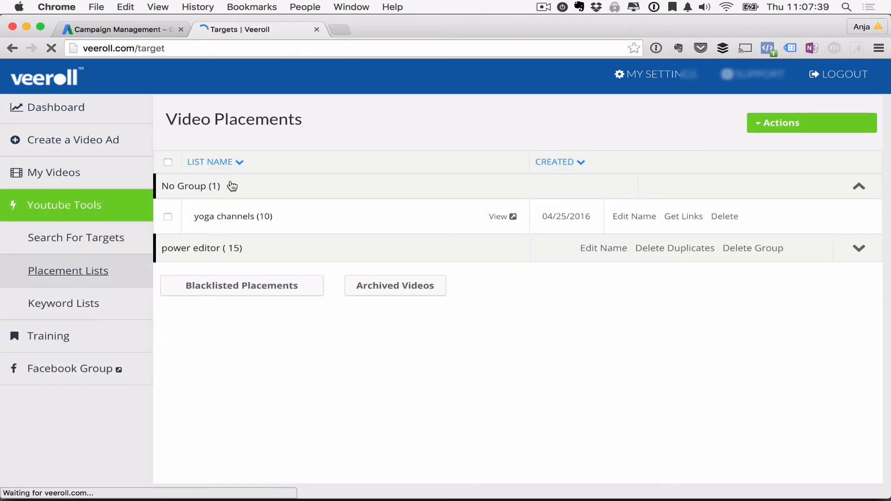
left_click(233, 185)
left_click(215, 230)
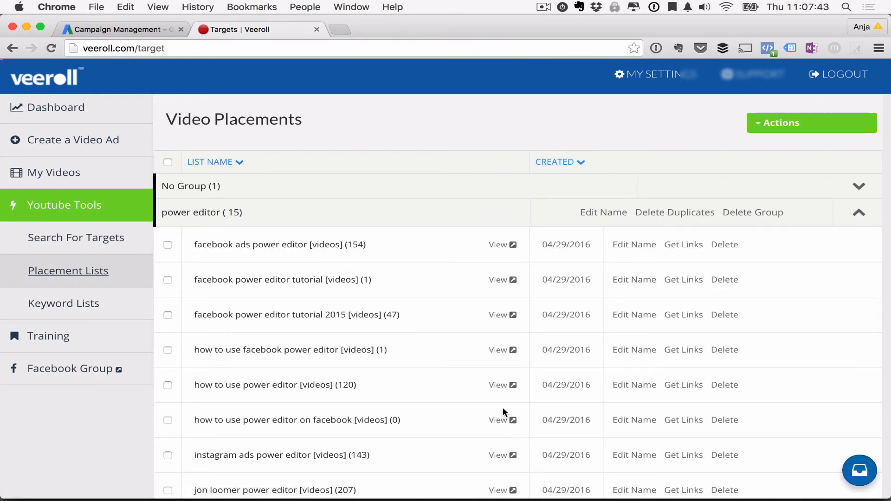
Copy all links of Veeroll's "facebook ads power editor [videos]" list and paste them into the manual placement URLs in AdWords
left_click(687, 244)
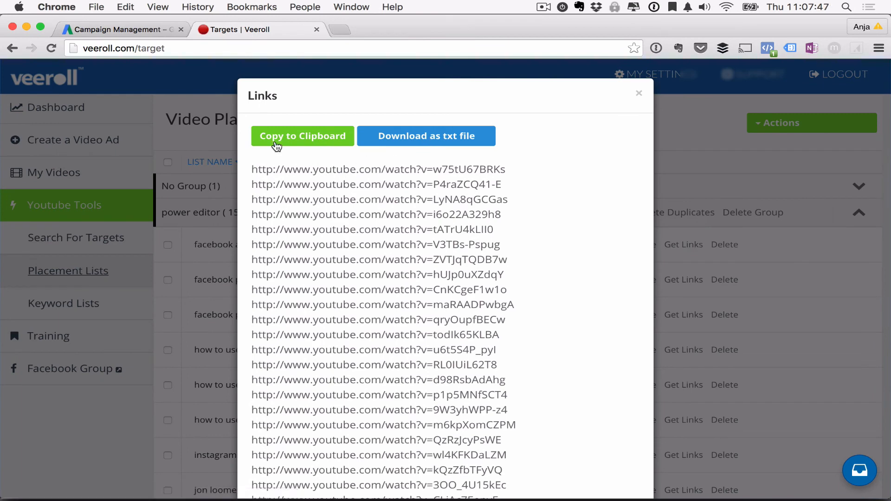
left_click(276, 143)
left_click(155, 34)
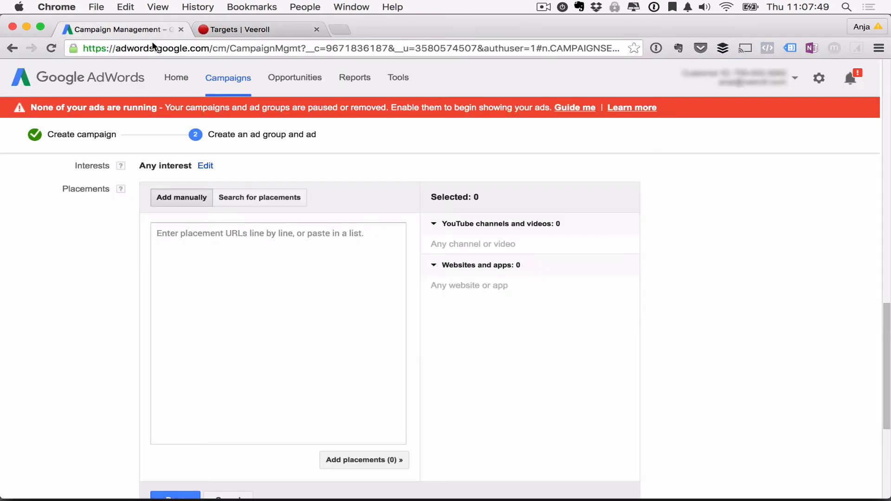
left_click(207, 270)
key("super+v")
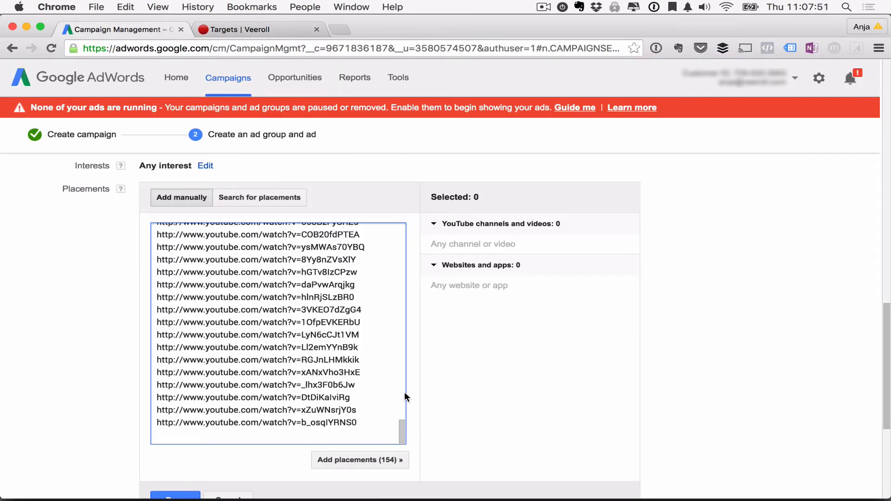
Copy all links of Veeroll's "how to use power editor [videos]" list and append them to the AdWords placement URLs
left_click(251, 30)
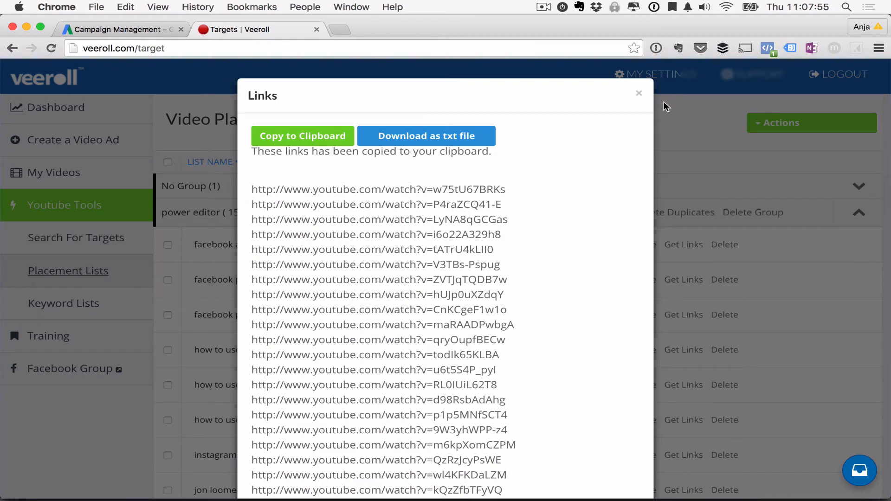
left_click(640, 94)
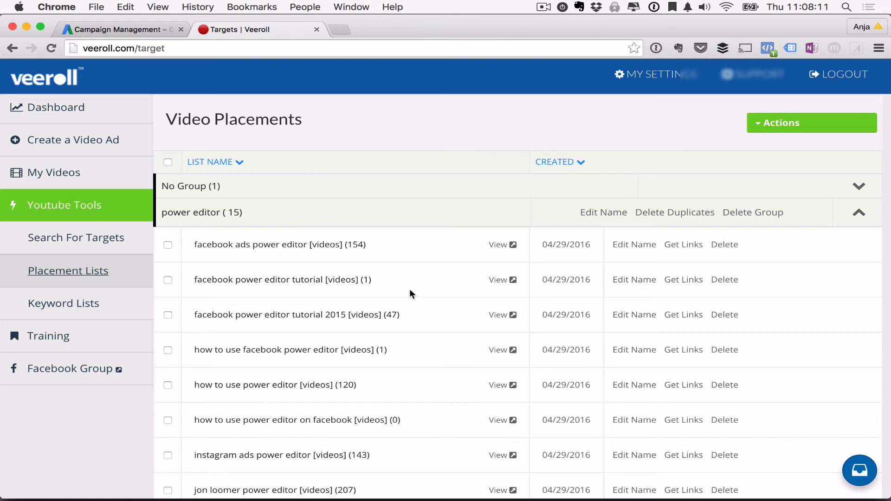
scroll(409, 290, "down", 1)
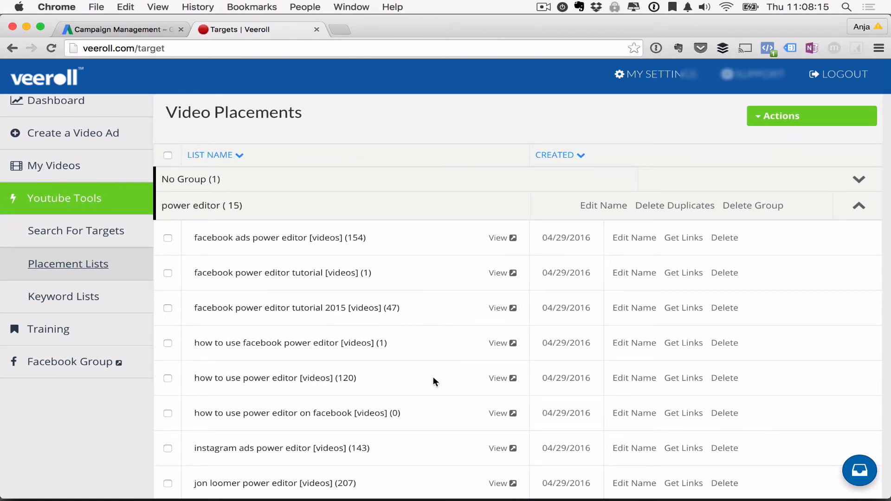
left_click(695, 382)
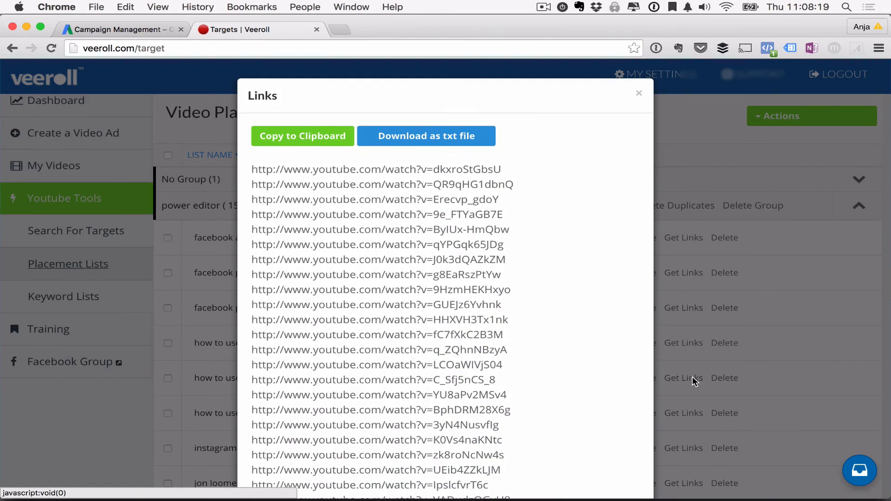
left_click(342, 136)
left_click(146, 29)
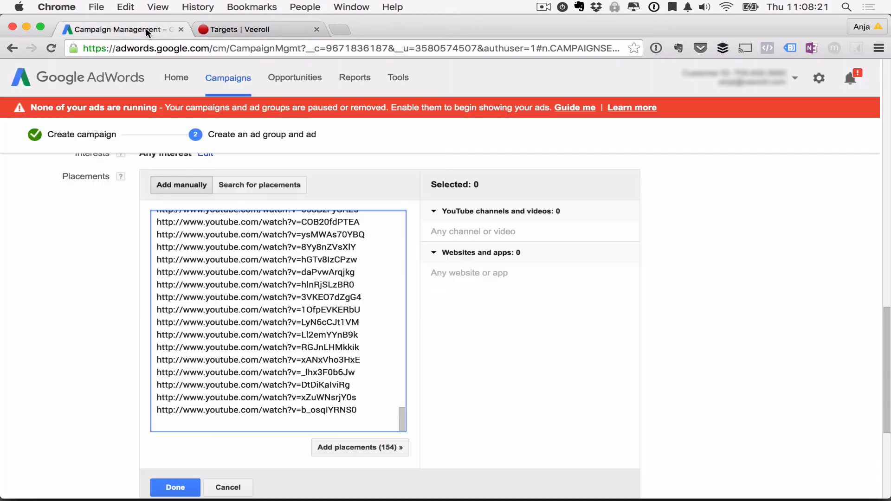
key("super+v")
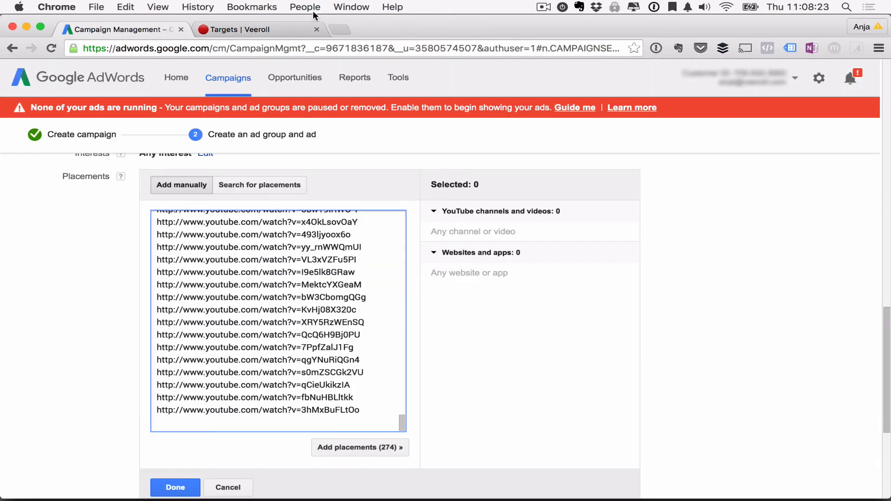
Copy all links of Veeroll's "power editor [videos]" list and append them to the AdWords placement URLs
left_click(281, 24)
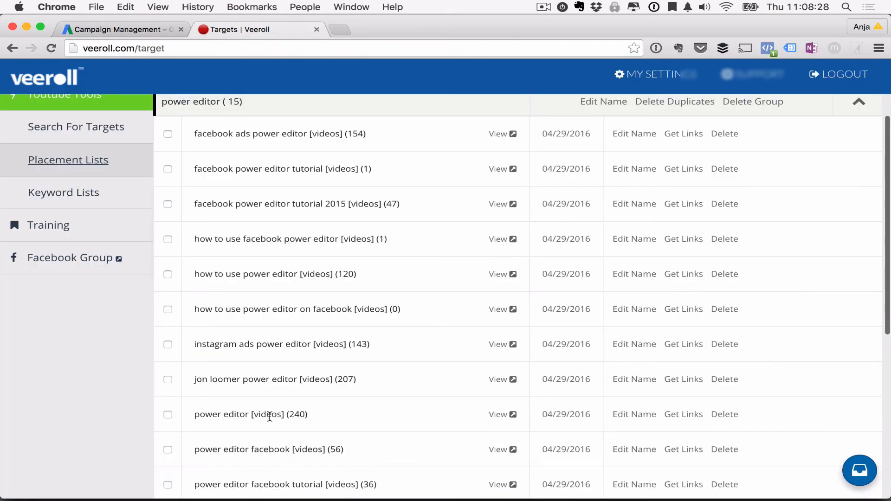
left_click(685, 416)
left_click(317, 129)
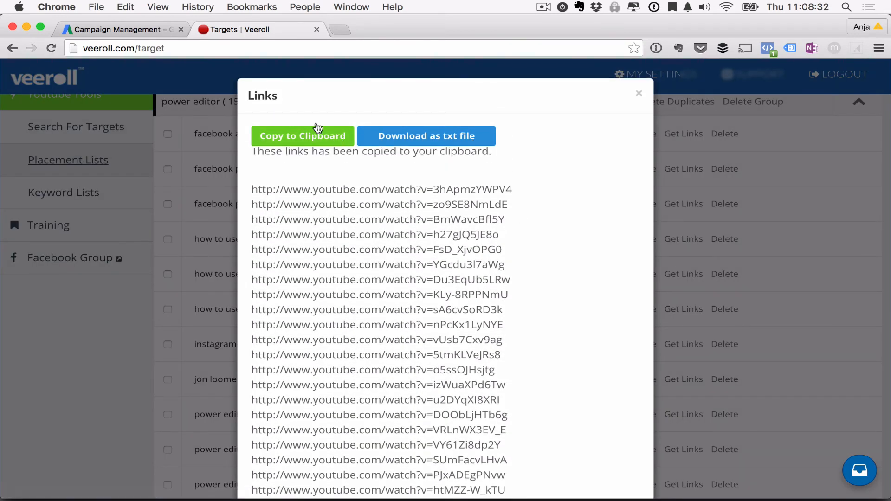
left_click(153, 29)
key("super+v")
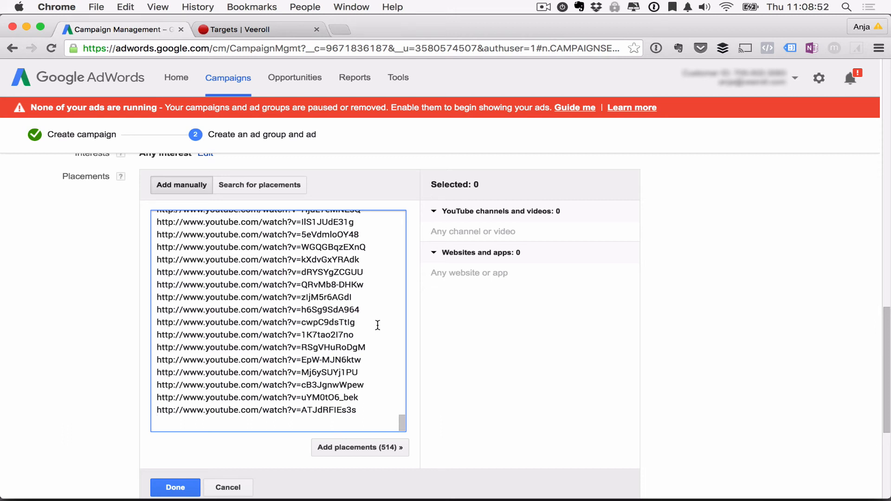
Add all the pasted video URLs to the ad group's selected placements and apply the placement targeting
scroll(385, 325, "down", 2)
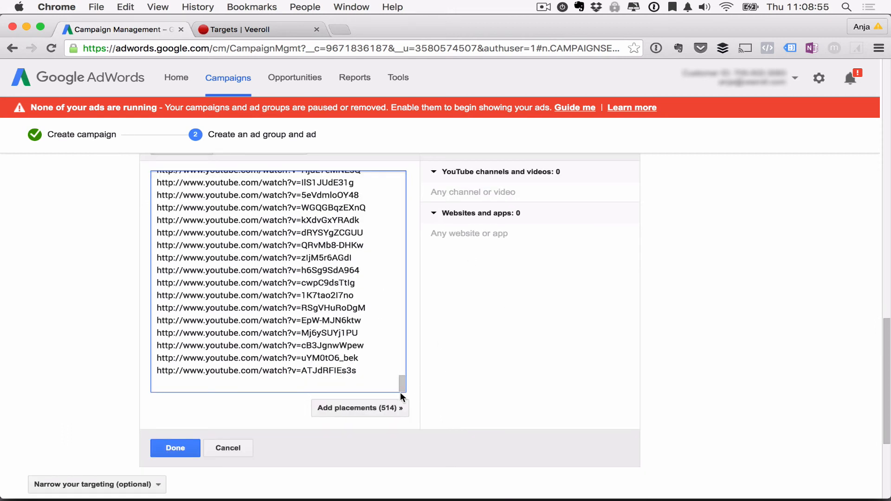
left_click(353, 408)
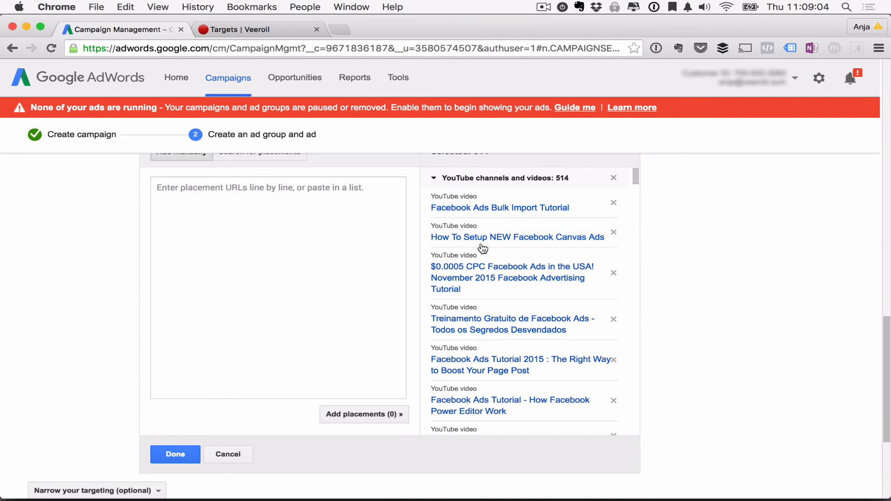
scroll(601, 282, "up", 2)
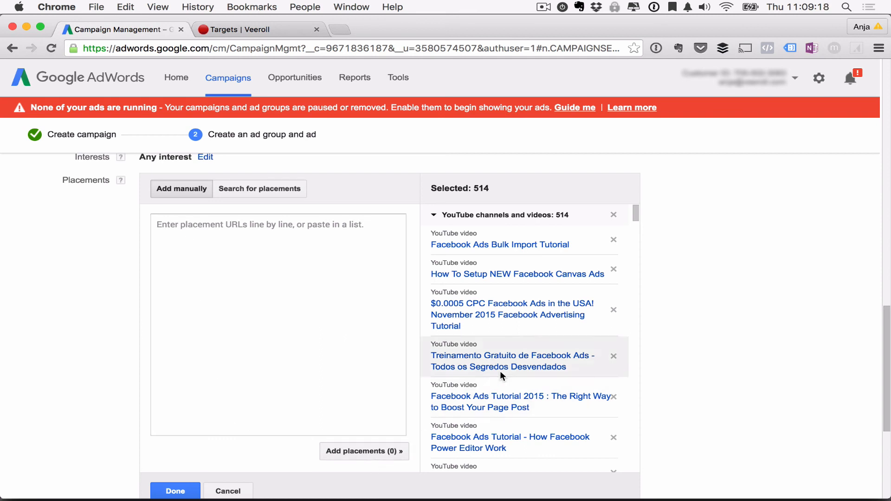
scroll(603, 279, "up", 1)
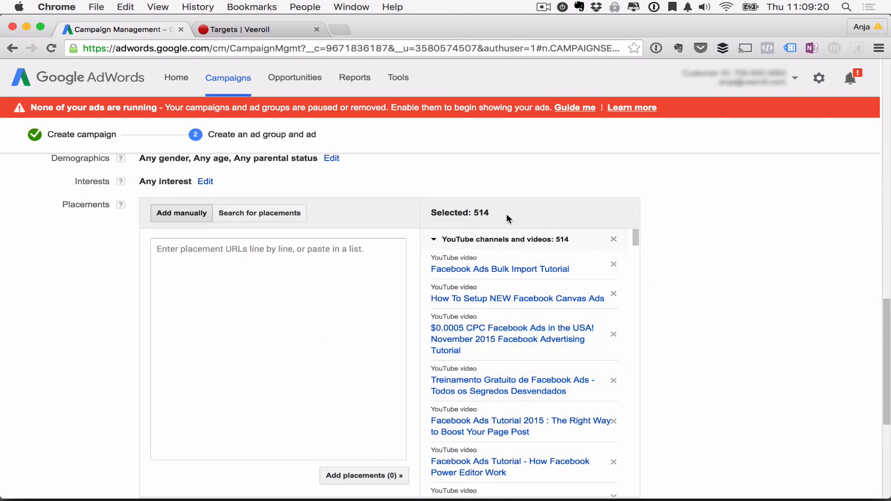
scroll(263, 361, "down", 5)
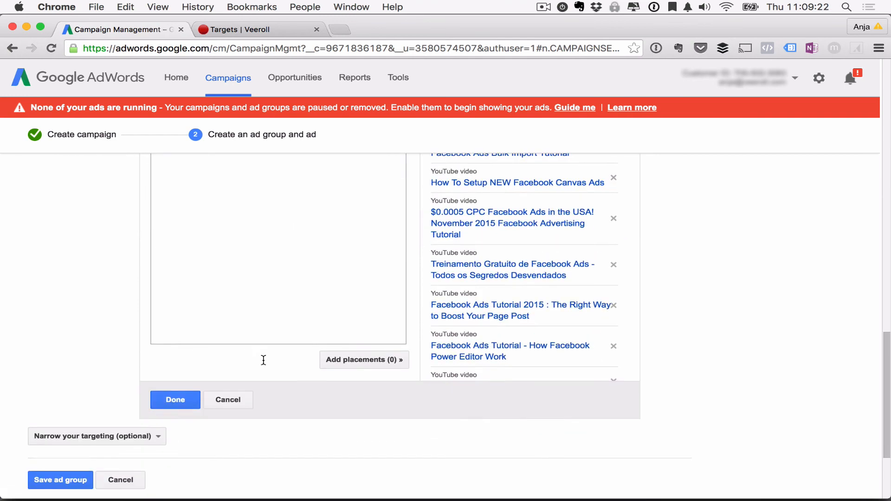
left_click(174, 398)
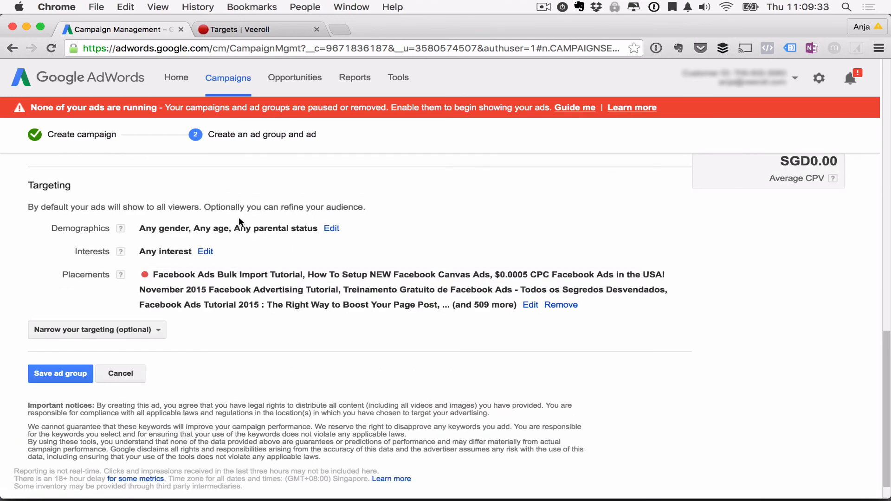